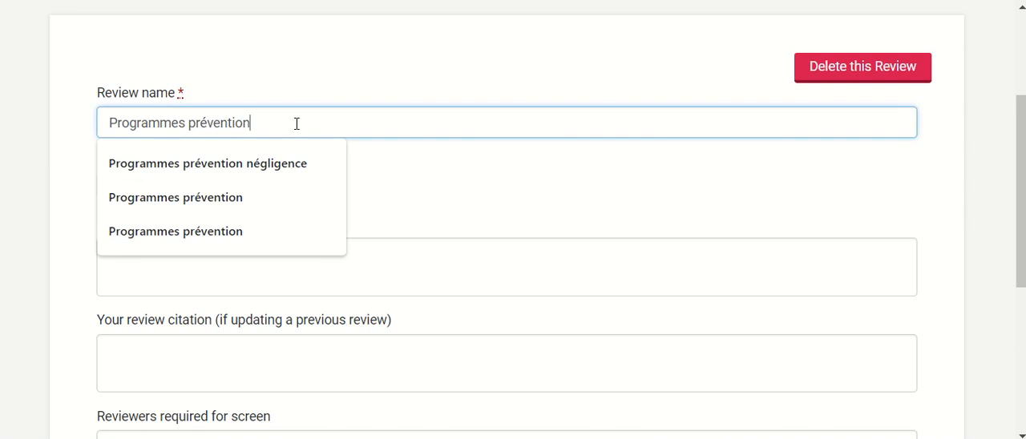
Name the review "Programmes prévention négligence" and set the date of last search to 14/6/2020.
left_click(259, 169)
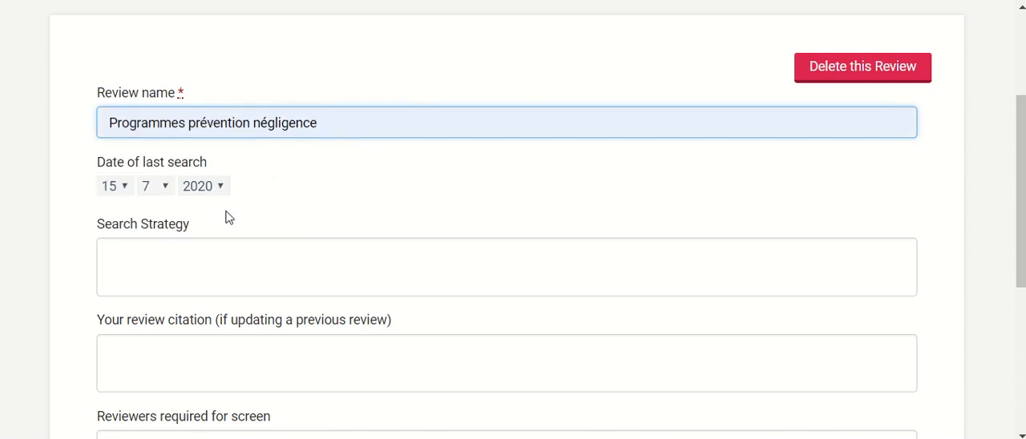
left_click(127, 189)
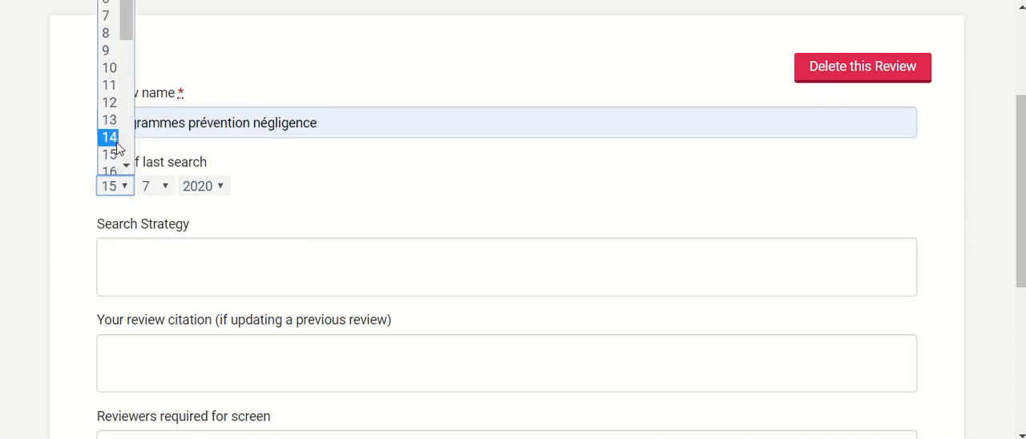
left_click(116, 140)
left_click(156, 186)
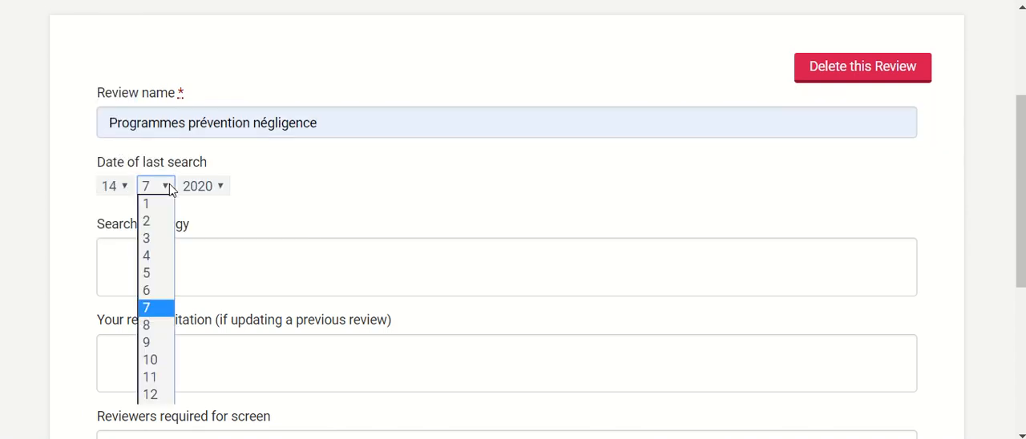
left_click(156, 290)
Paste the copied homelessness query as the search strategy, require 1 reviewer for screening, and save the review settings.
left_click(163, 260)
type("((Homeless* or street or « unstable housing » or non-housed or « without home » or itinerance or sans-abris or « sans domicile ») and (Mother* or parent* or family or families or caregiver or mere or famille or child* or youth or infant or toddler or enfant) and (Intervention or program* or service* or support* or care or treatment or evidence-based practice or practice or help* or strategy or soutien or pratique or effect* or outcomes or efficacy or evaluat* or impact or test* or effet* or result* or resultats or retombee) and (Shelter or « transitional housing » or « emergency housing » or « supportive housing » or « temporary housing » or « family support housing » or « temporary accomodation » or « shelter accomodation » or « short-term setting » or « short-term housing » or « short-term shelter » or « transitional shelter » or « transitional housing » or « group home » or hebergement or « hebergement transitoire »))")
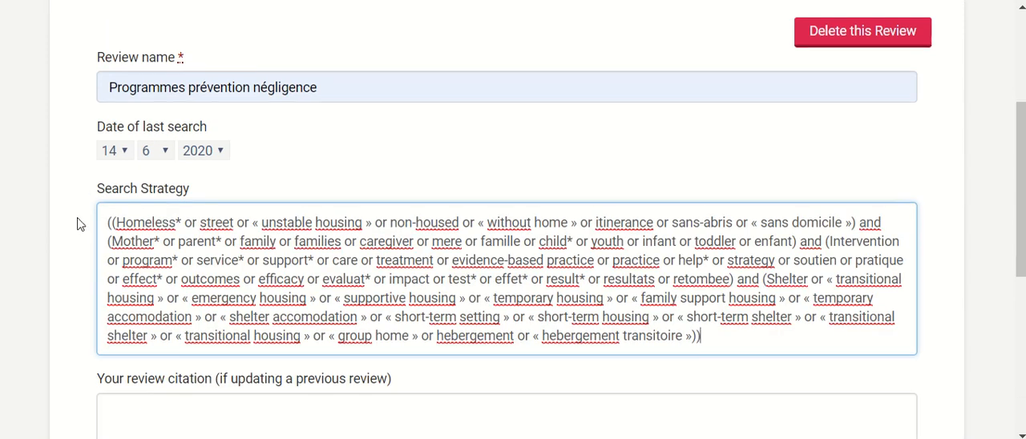
scroll(77, 217, "down", 5)
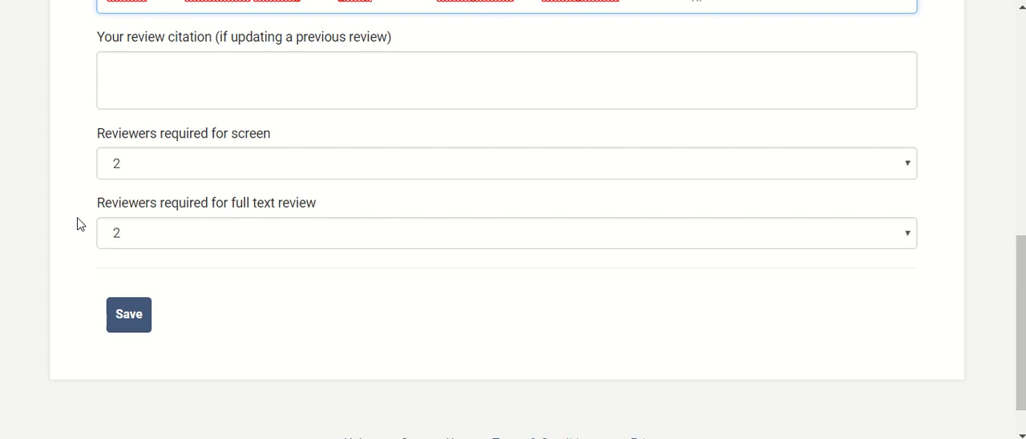
left_click(910, 164)
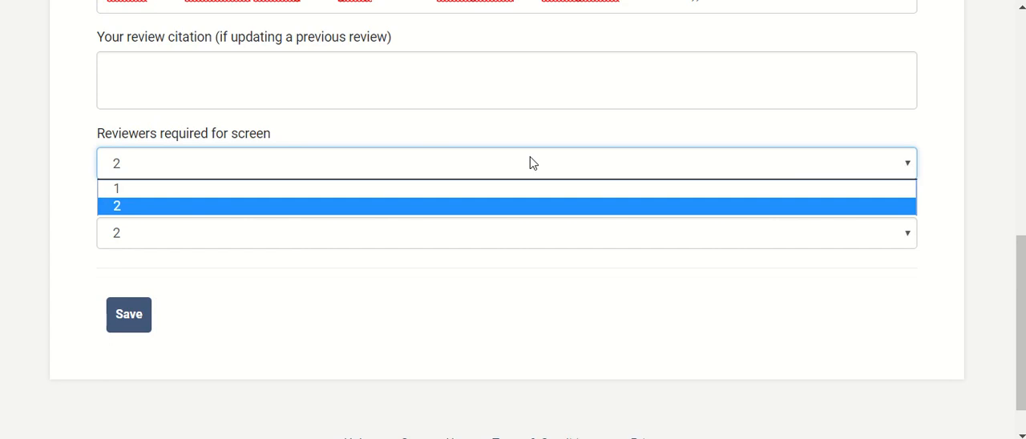
left_click(125, 190)
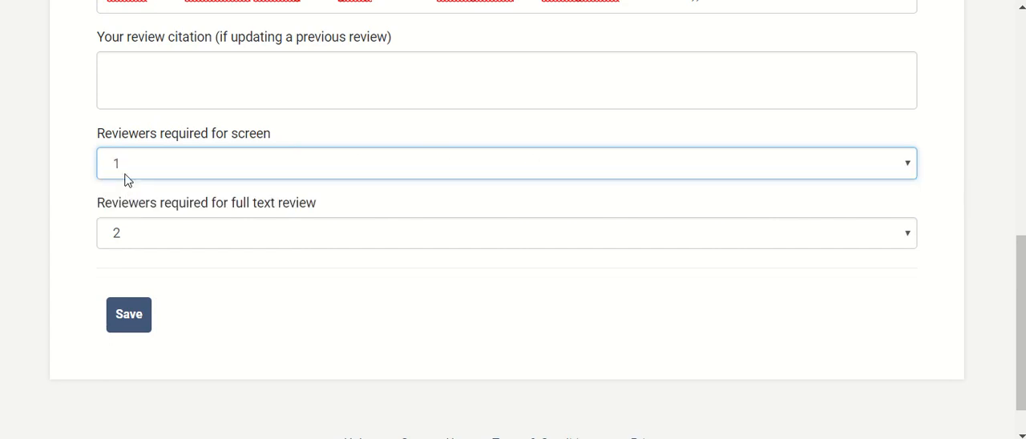
left_click(134, 314)
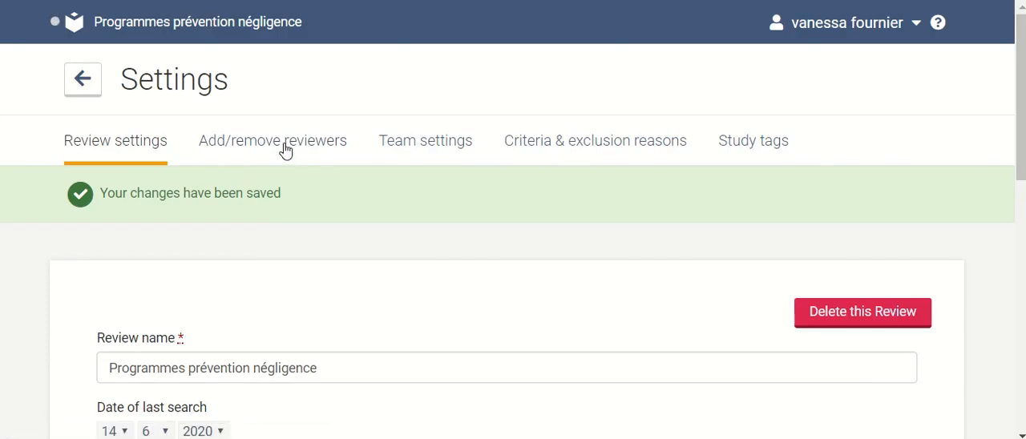
View the form for inviting another reviewer to the review, and close it without sending an invitation.
left_click(285, 150)
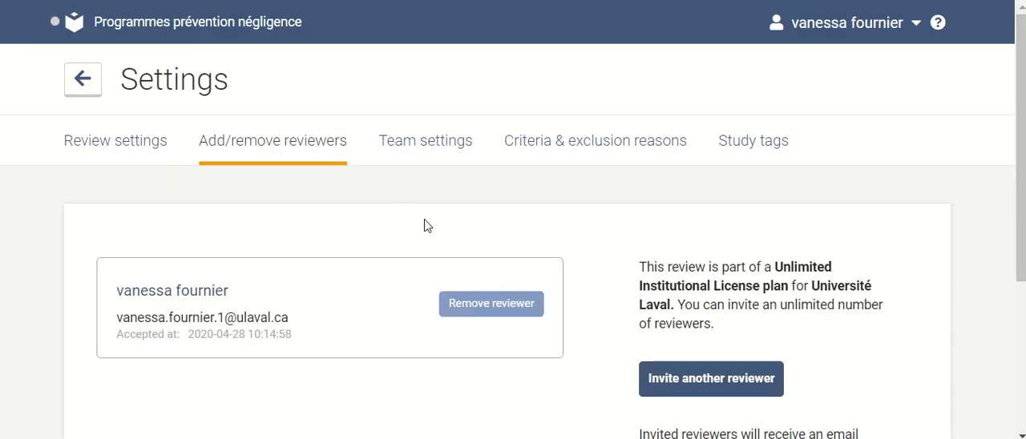
left_click(747, 383)
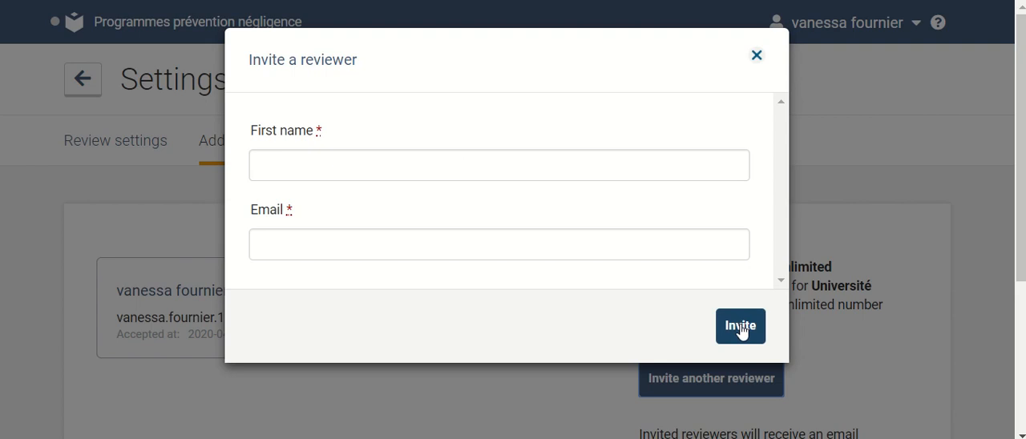
left_click(756, 57)
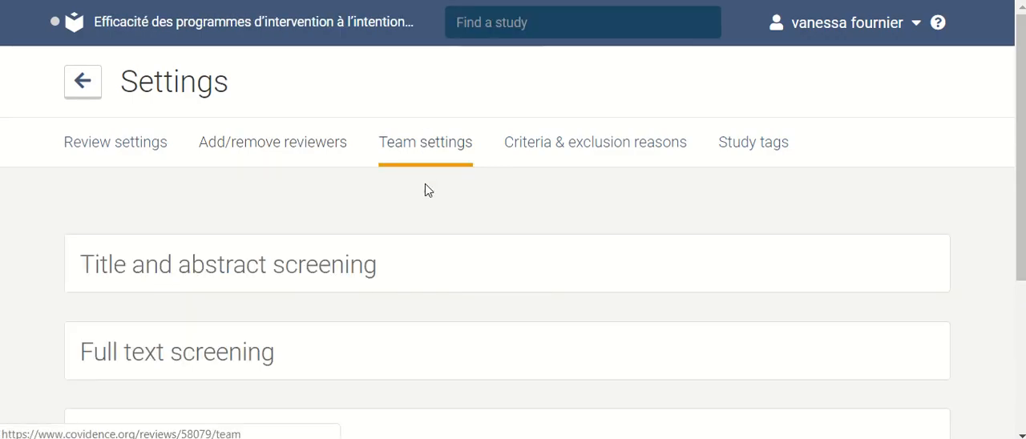
Examine the full text screening section of the team settings, including team progress, reviewer contributions and rules.
scroll(425, 185, "down", 1)
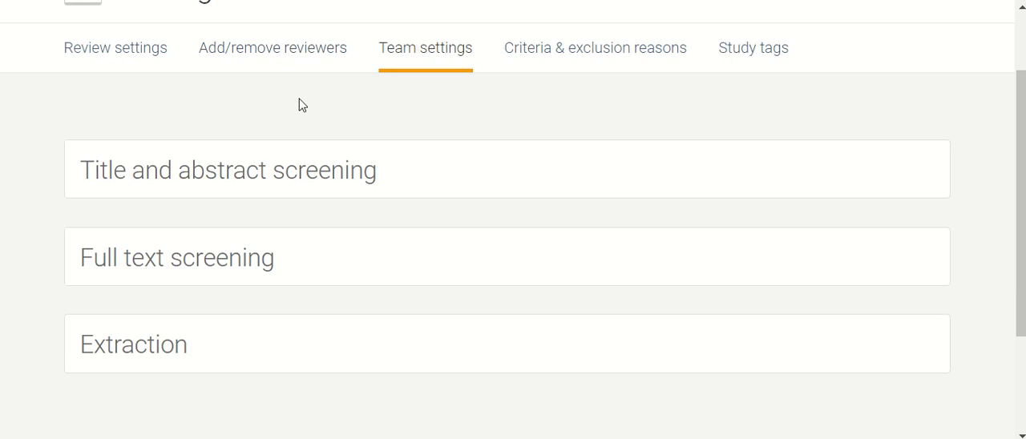
left_click(289, 269)
scroll(331, 167, "down", 2)
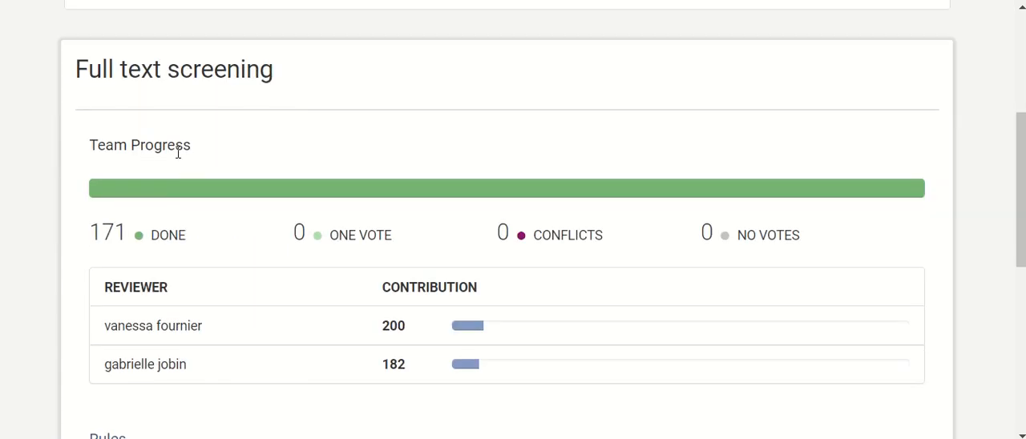
scroll(304, 170, "down", 1)
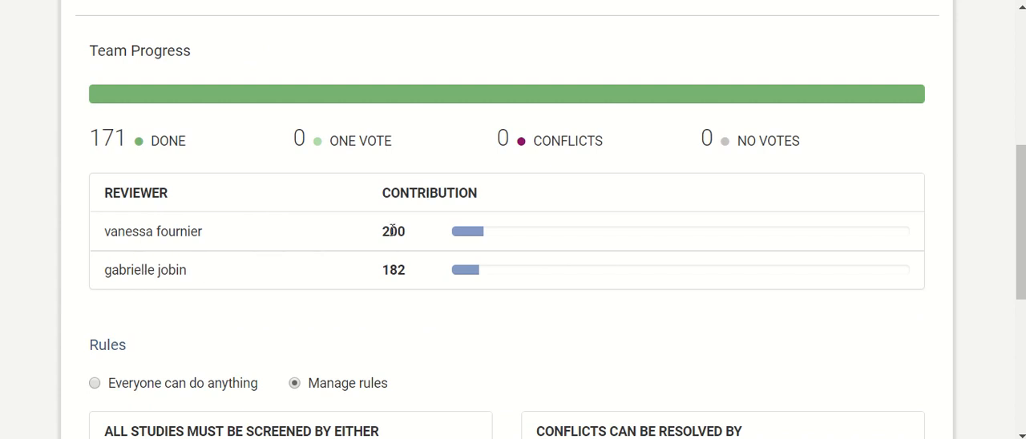
scroll(392, 231, "down", 2)
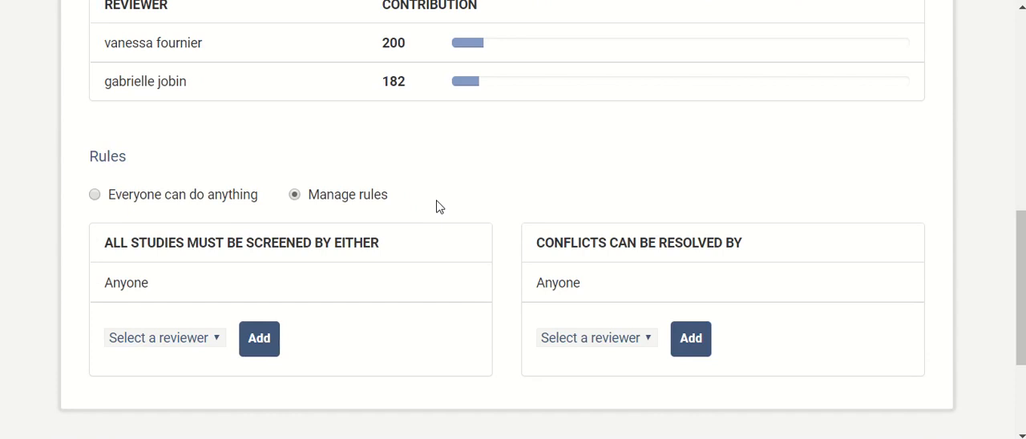
Try the "Everyone can do anything" rule for full text screening, return to "Manage rules", and choose a reviewer for resolving conflicts.
left_click(95, 195)
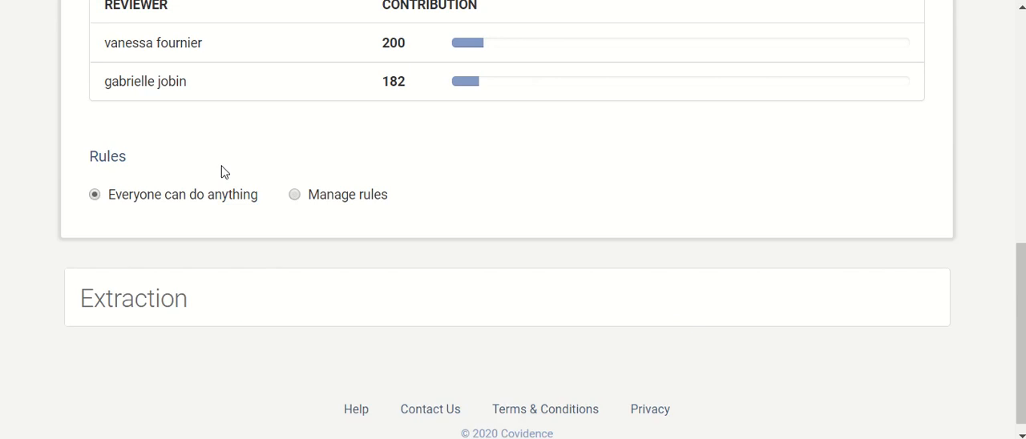
left_click(295, 195)
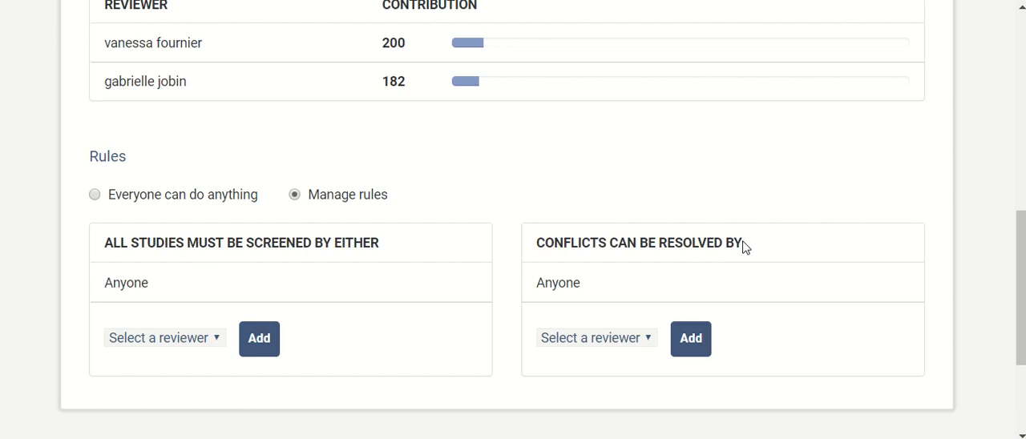
left_click(649, 338)
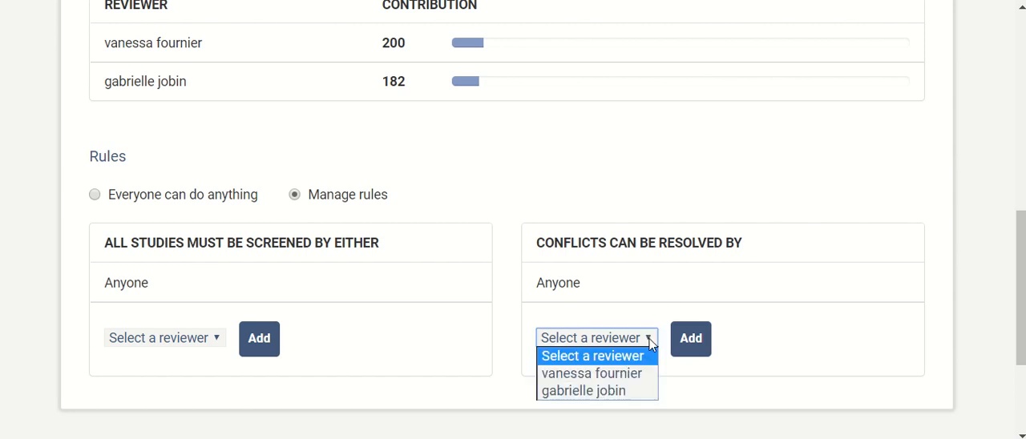
left_click(563, 375)
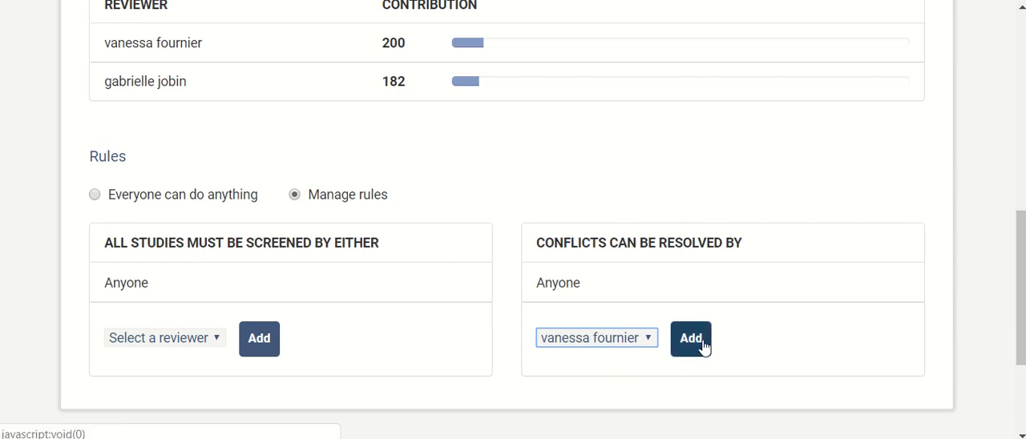
Examine the team progress and rules for extraction, including the reviewers available for resolving consensus, without choosing one.
scroll(713, 289, "down", 2)
left_click(193, 290)
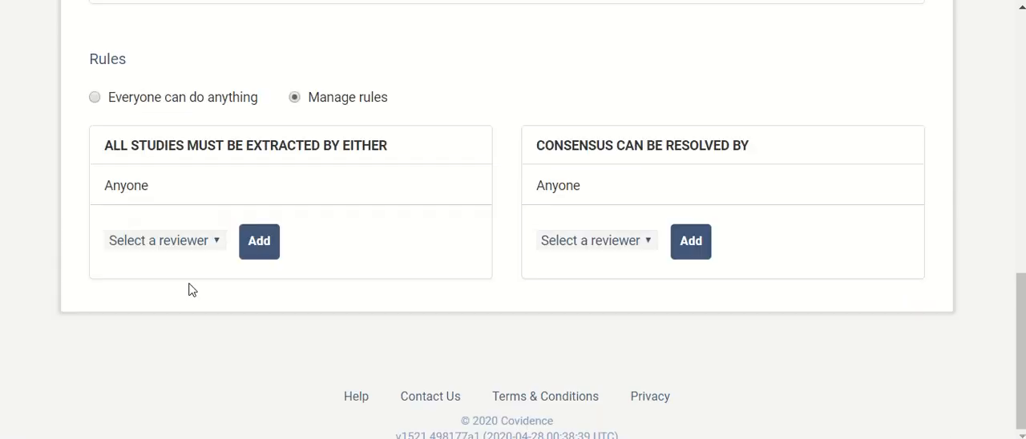
scroll(63, 230, "up", 5)
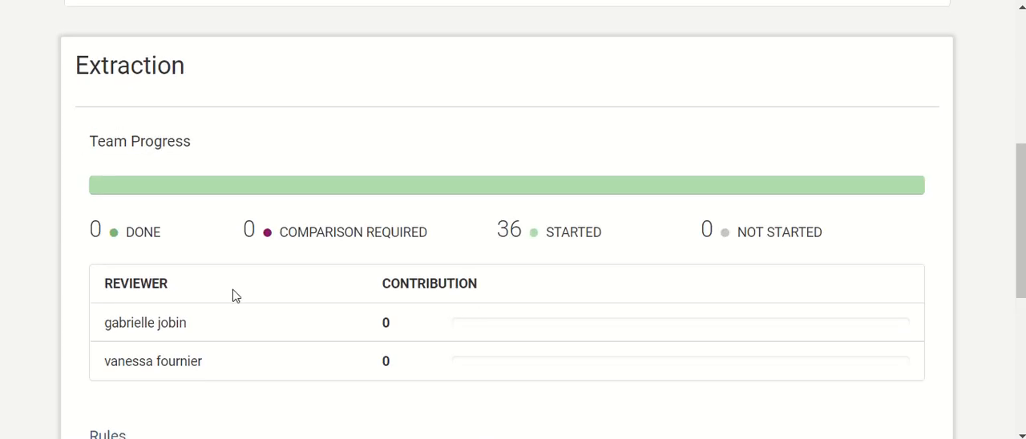
scroll(176, 333, "down", 4)
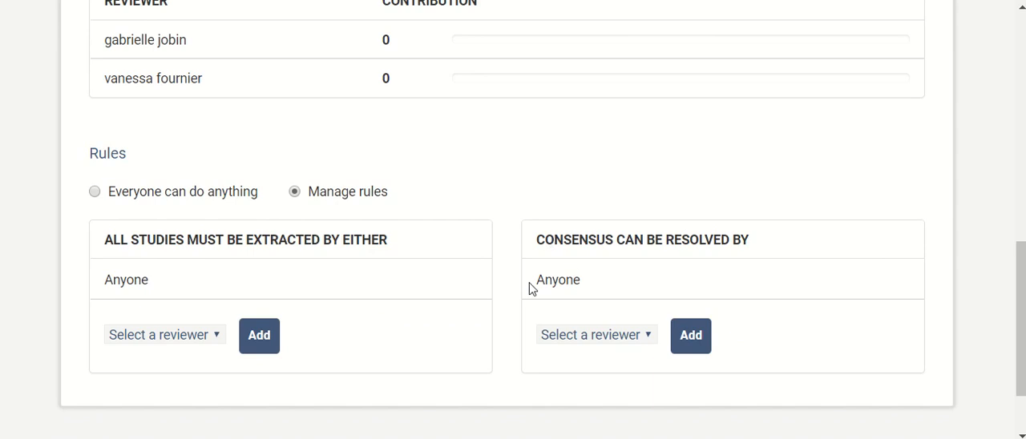
left_click(651, 337)
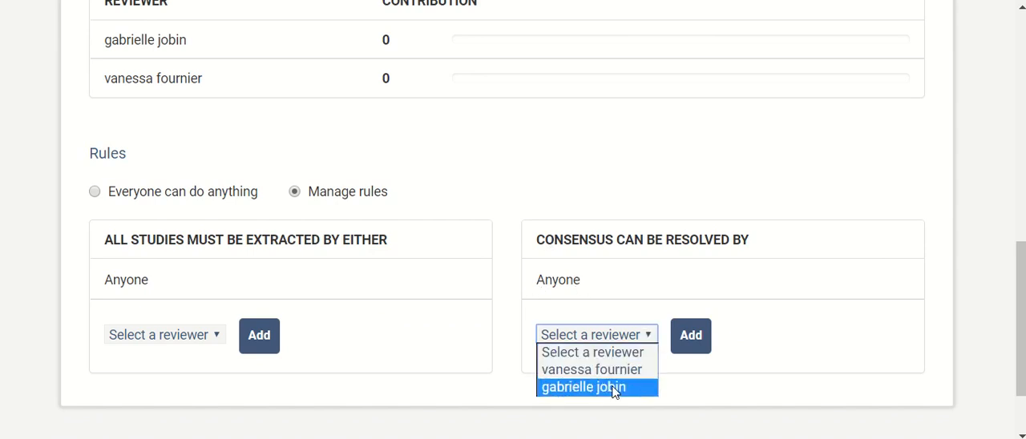
left_click(674, 277)
scroll(671, 277, "down", 2)
scroll(671, 273, "up", 10)
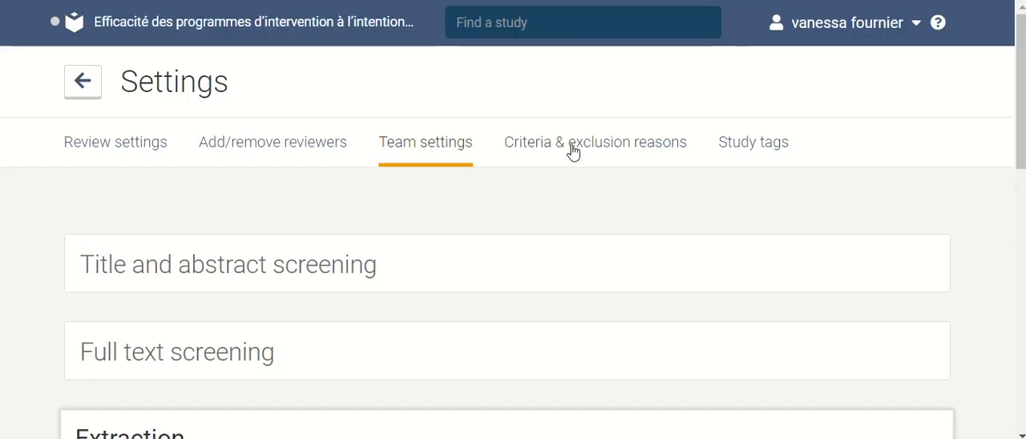
Review the inclusion and exclusion criteria defined for screening and full text review.
left_click(572, 151)
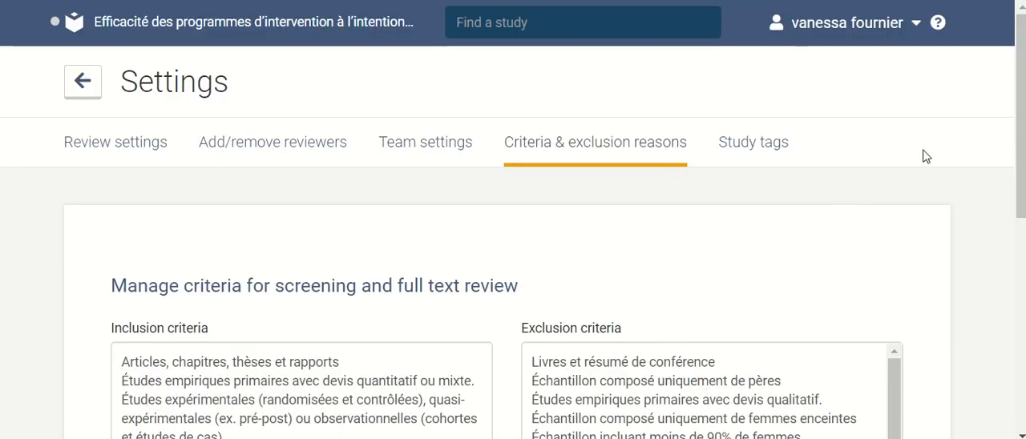
scroll(1017, 120, "down", 2)
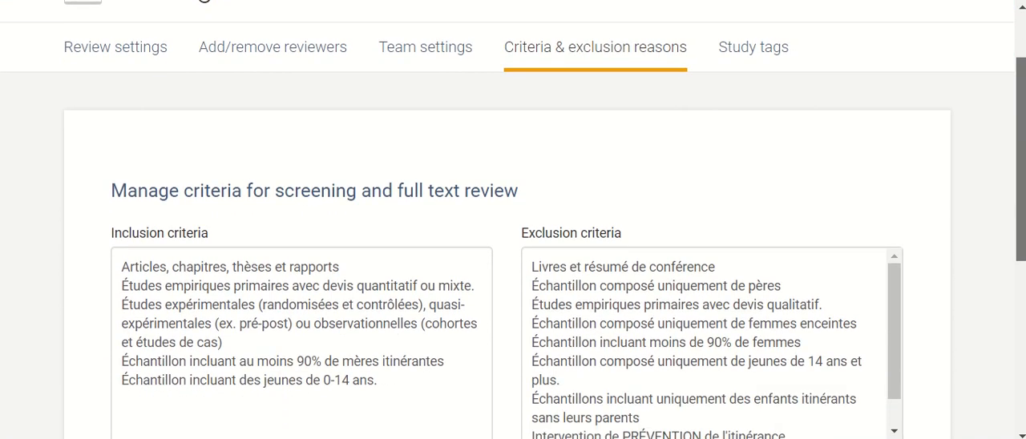
scroll(305, 153, "down", 3)
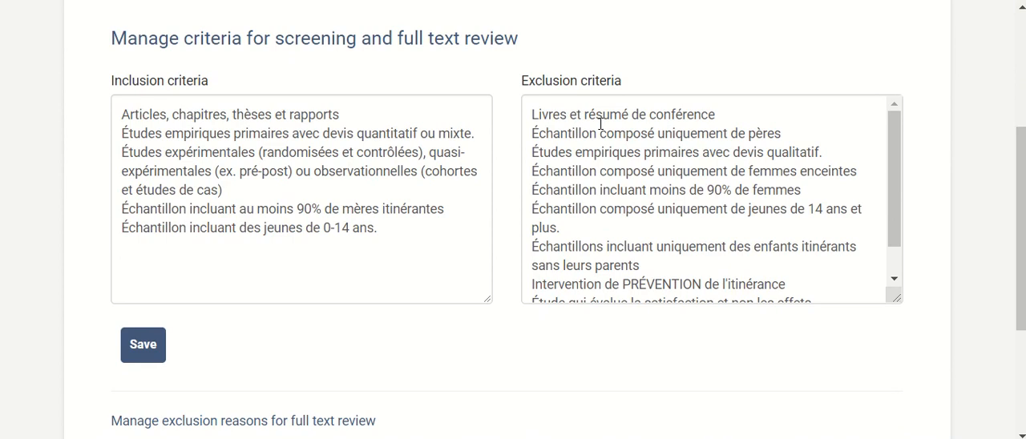
scroll(586, 136, "down", 2)
scroll(462, 290, "down", 3)
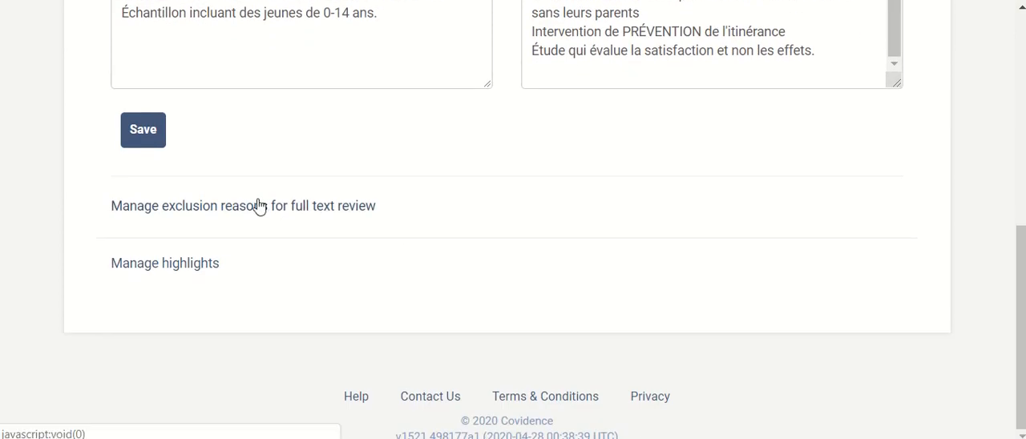
View the full list of exclusion reasons for full text review, and close it without editing.
left_click(350, 212)
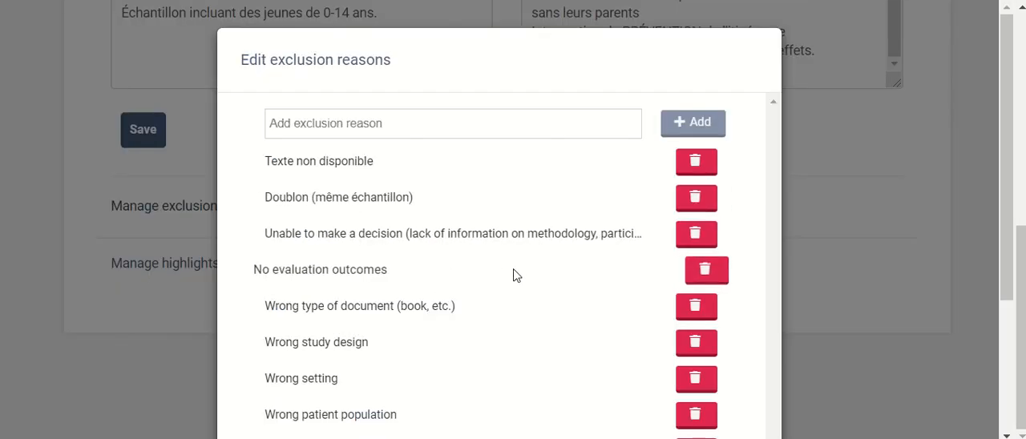
scroll(512, 270, "down", 2)
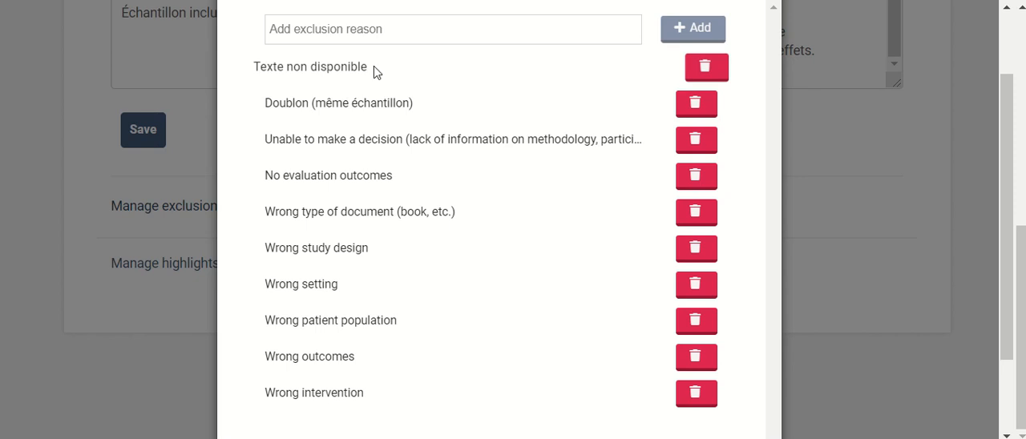
left_click(869, 148)
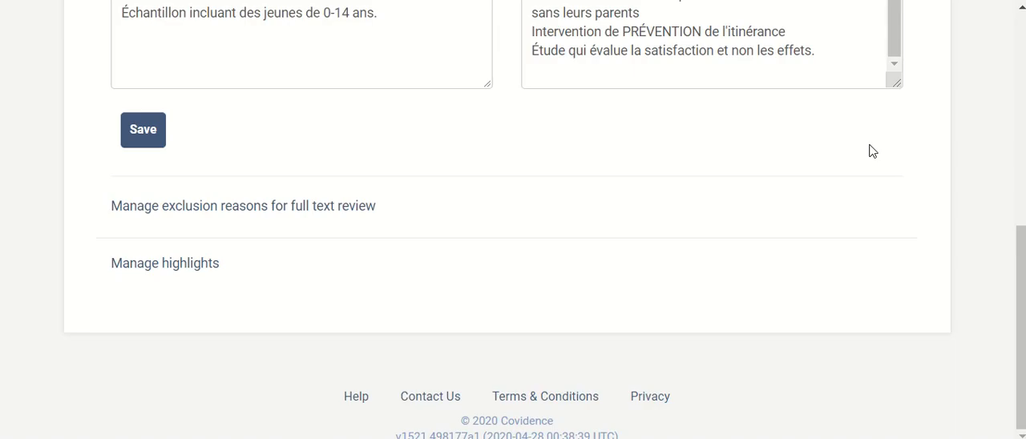
Open the highlights management and look through the keywords for inclusion and exclusion.
left_click(154, 265)
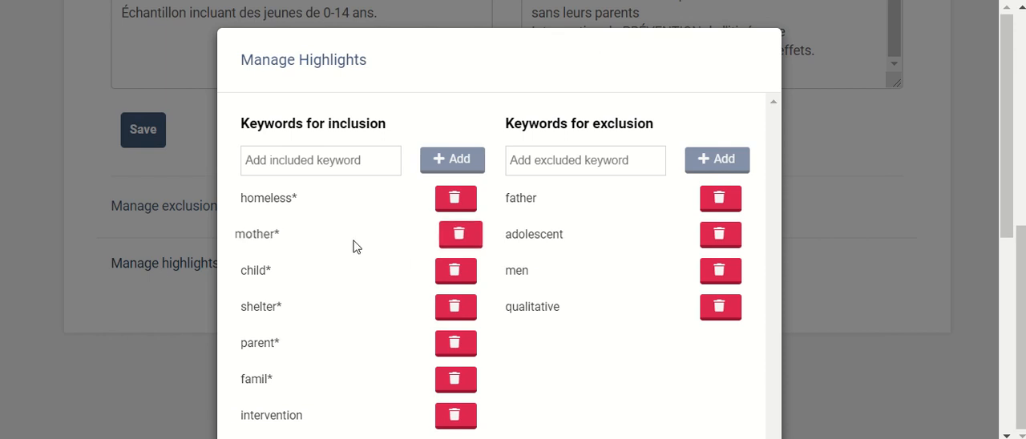
scroll(356, 245, "down", 2)
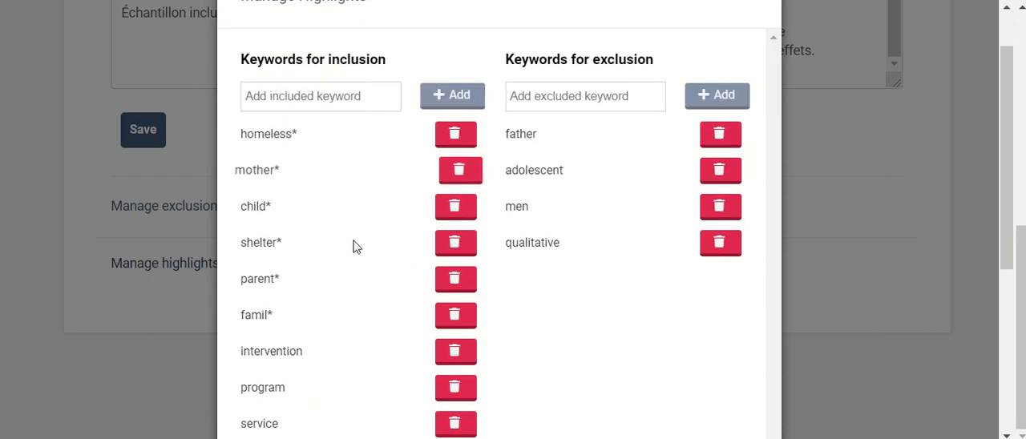